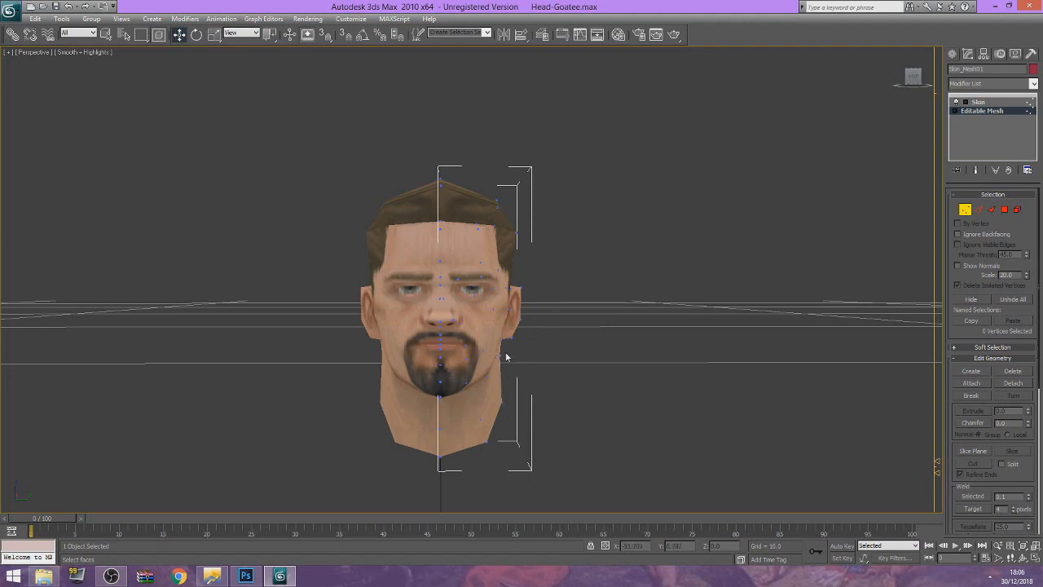
- Select the side vertices of the neck and move them slightly inward along Y to narrow the neck
click(499, 361)
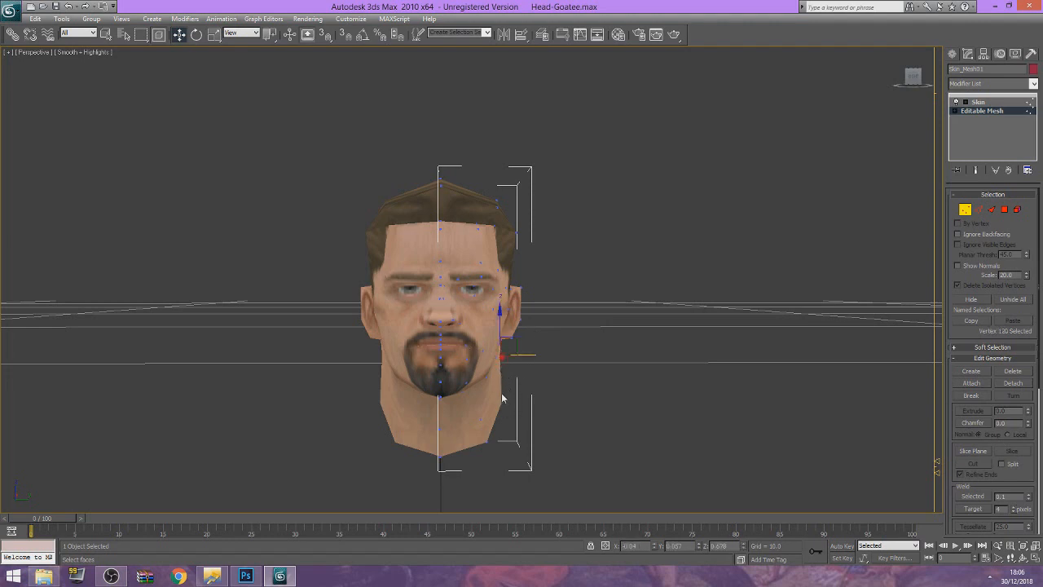
ctrl+click(503, 402)
drag(525, 378, 474, 463)
click(509, 424)
key(ctrl+z)
drag(518, 420, 515, 421)
- Select the vertices along the bottom edge of the neck and raise them slightly along Z
click(490, 454)
drag(491, 467, 384, 392)
drag(454, 400, 455, 392)
click(554, 356)
drag(913, 79, 913, 82)
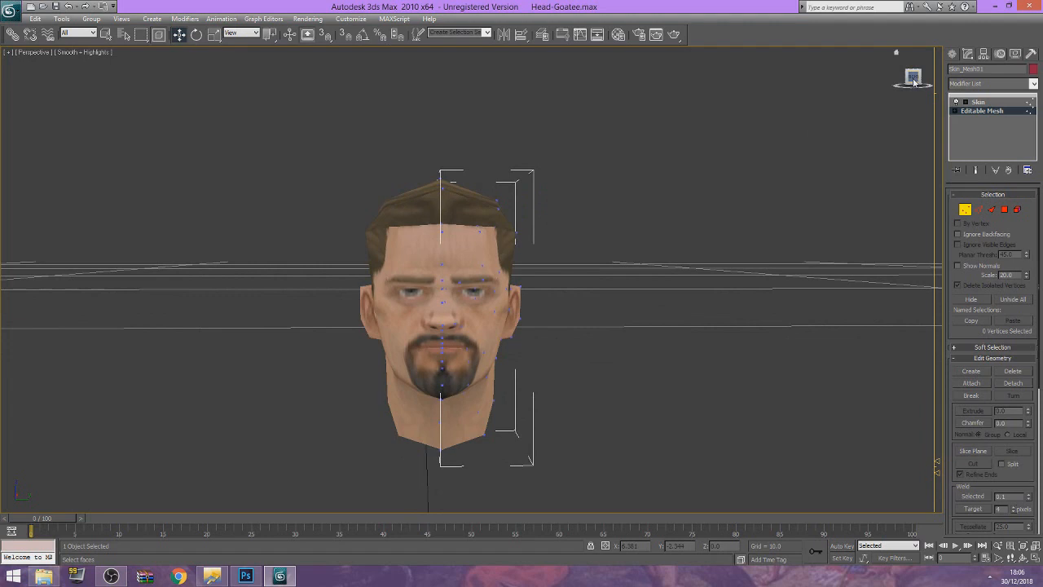
- Select the vertices around the earlobe and shift them slightly in the YZ plane
scroll(757, 333, up, 3)
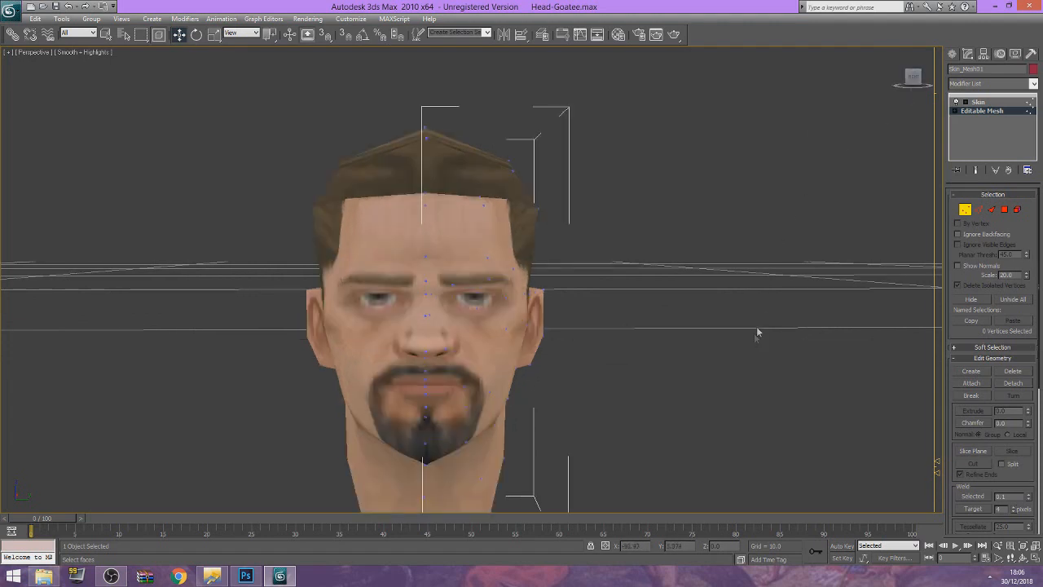
drag(913, 79, 914, 79)
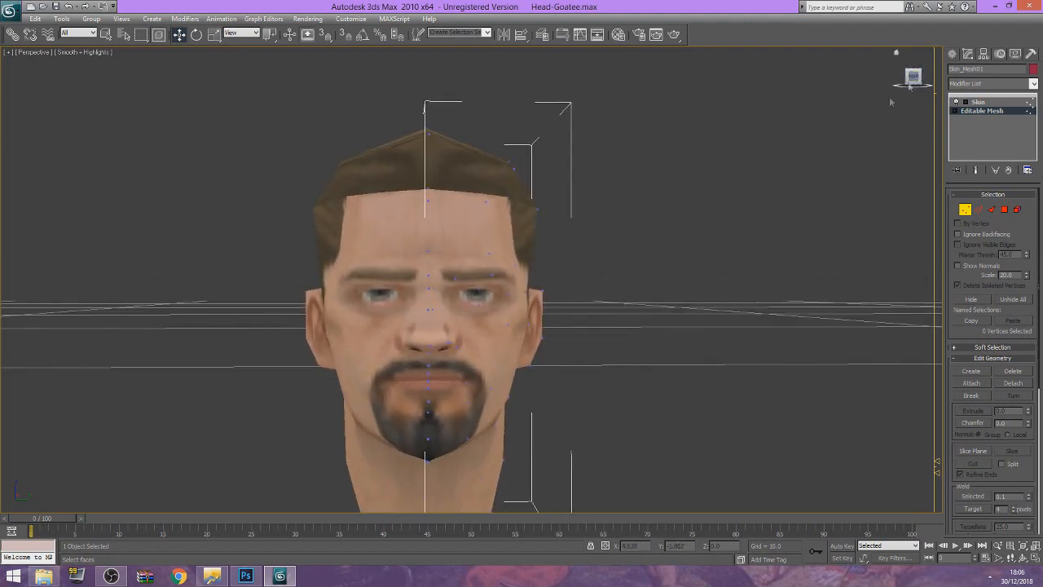
drag(508, 360, 539, 374)
drag(912, 79, 912, 78)
click(560, 384)
drag(551, 386, 521, 336)
click(599, 290)
drag(551, 368, 519, 343)
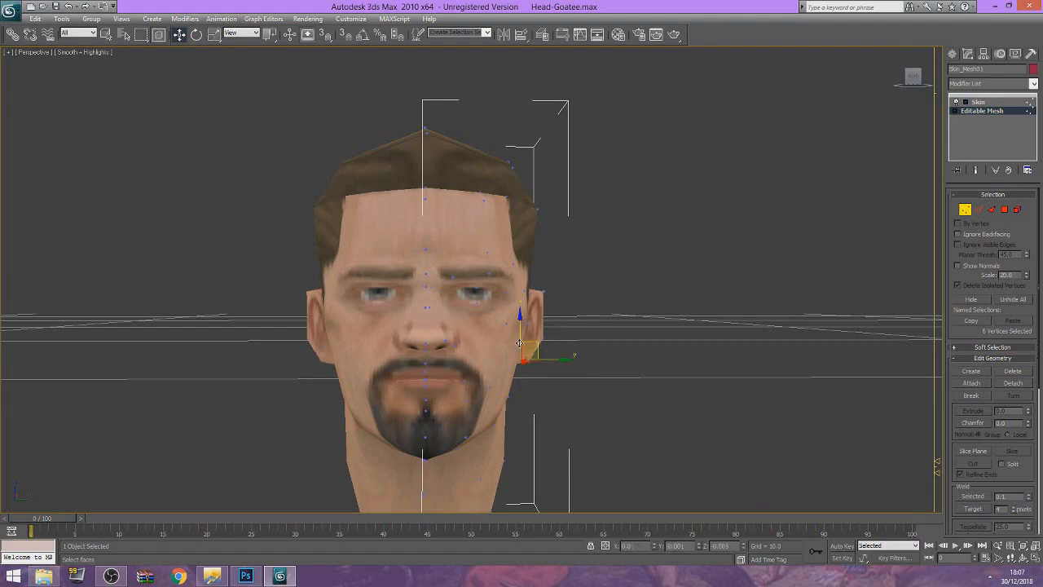
click(551, 328)
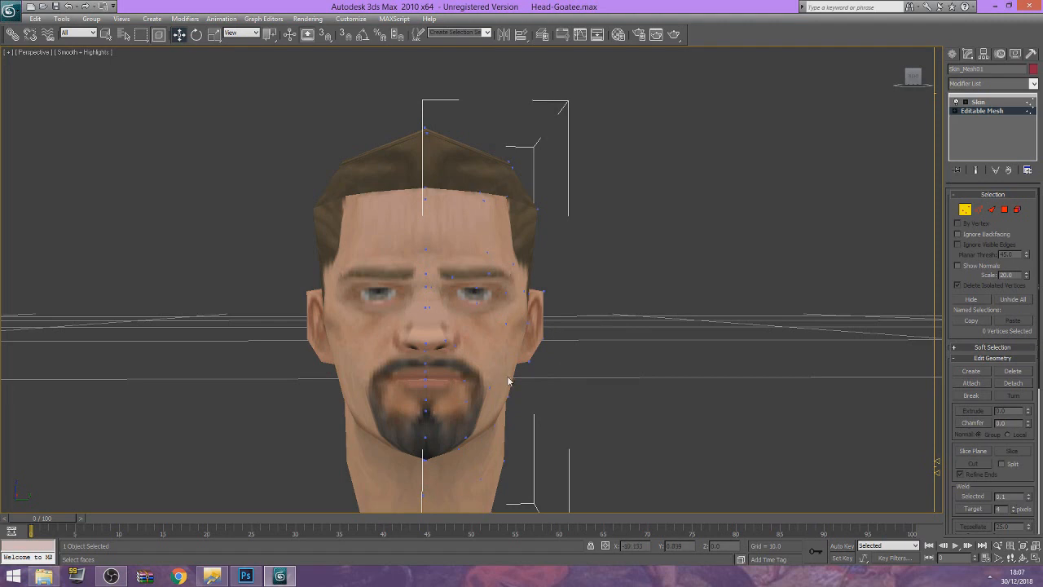
- Select the two face-side vertices in front of the ear and move them slightly outward along Y
click(530, 323)
drag(545, 326, 534, 327)
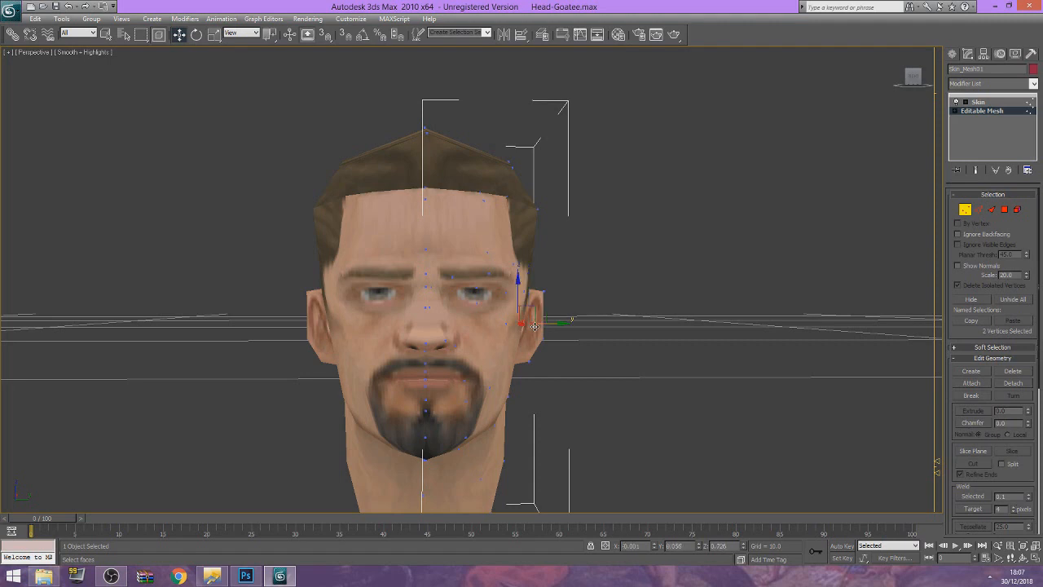
drag(558, 324, 570, 322)
- Undo the exaggerated forward pull of the two face-side vertices and nudge them only slightly along X
drag(911, 75, 282, 373)
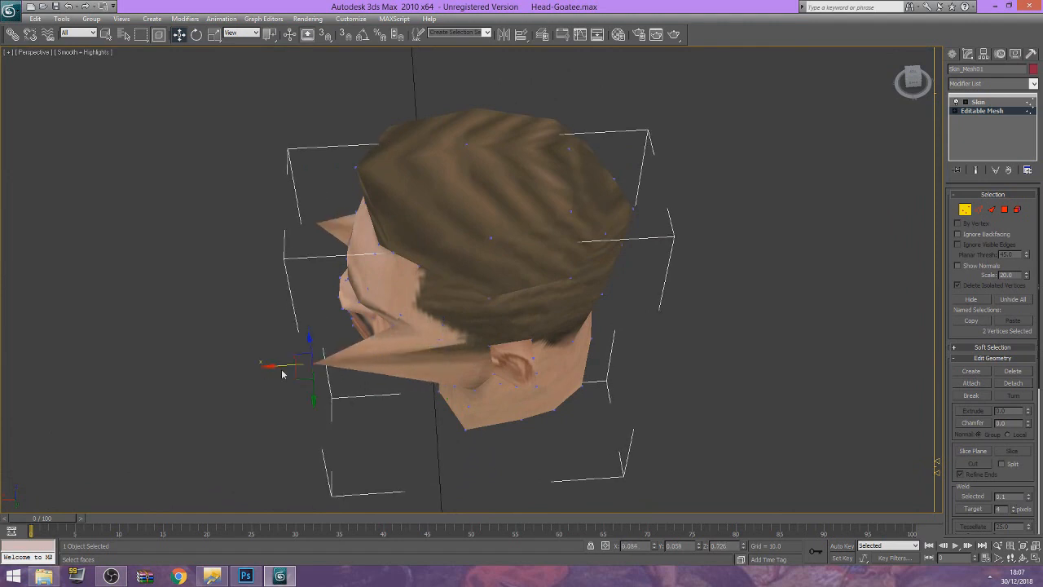
key(ctrl+z)
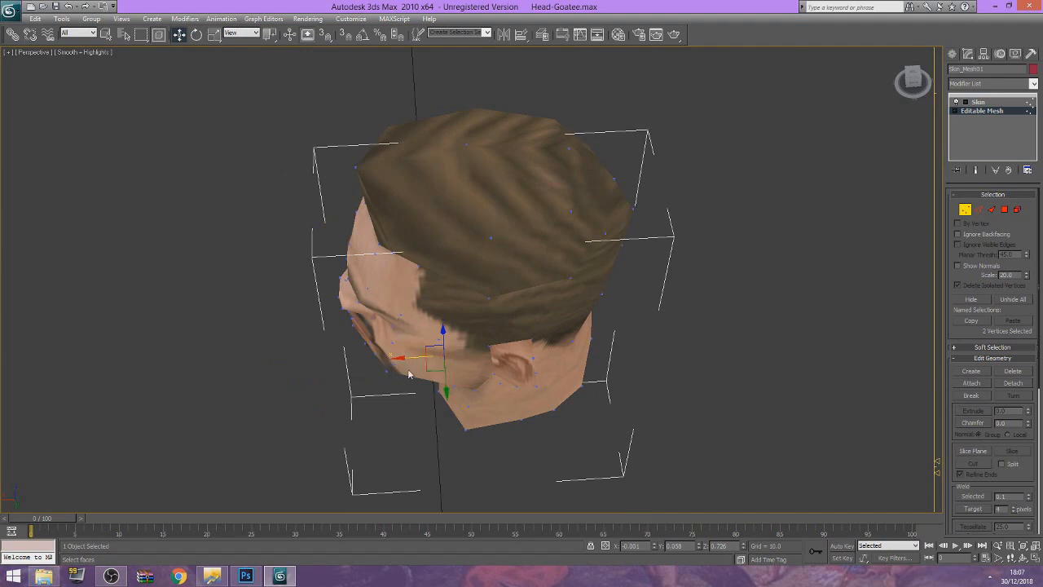
mouse_move(398, 357)
mouse_down()
mouse_move(298, 368)
mouse_move(400, 356)
mouse_up()
click(913, 82)
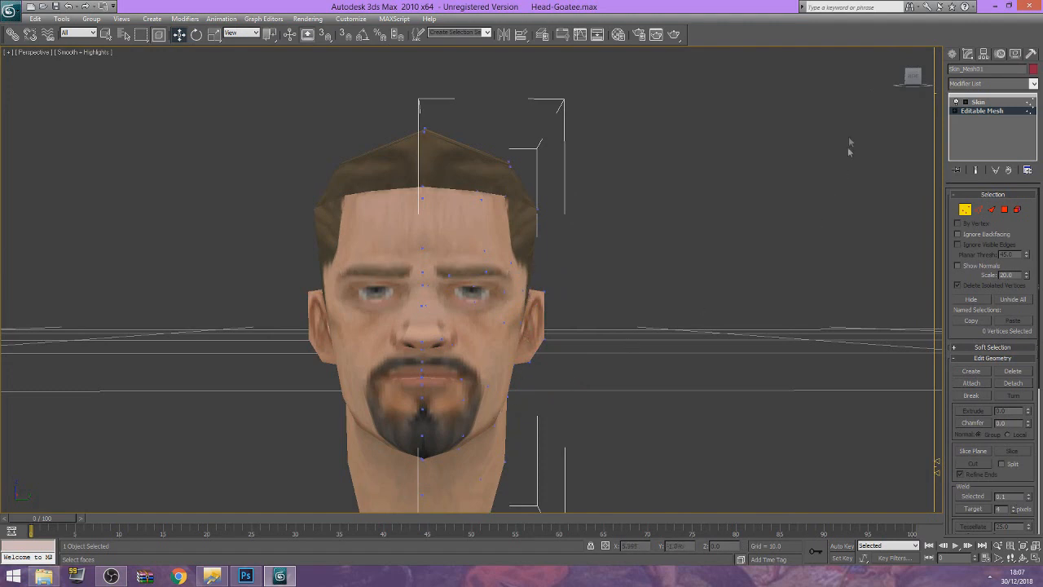
click(915, 80)
alt+middle_drag(374, 404, 407, 404)
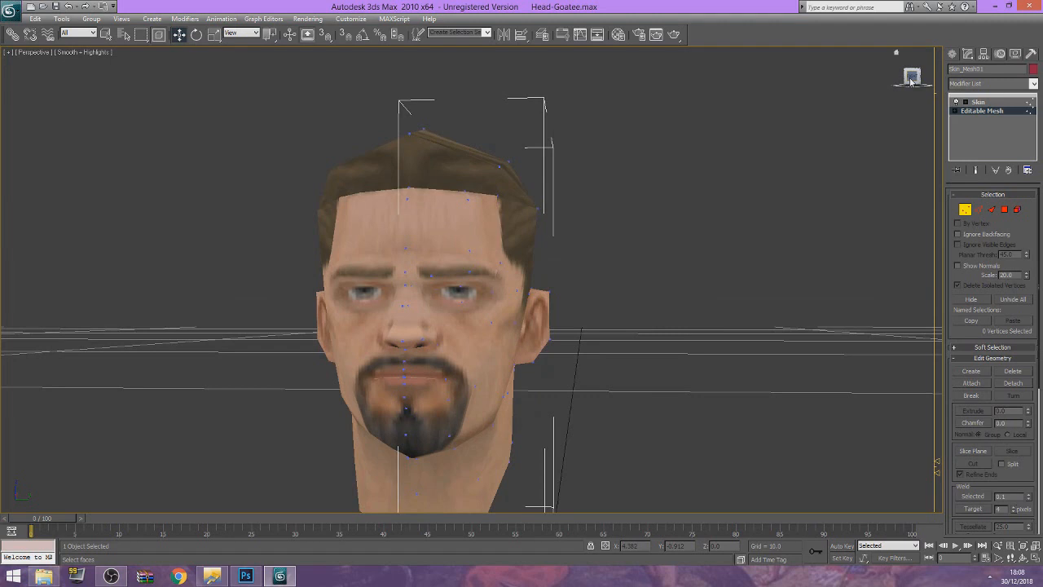
click(911, 79)
drag(524, 384, 550, 363)
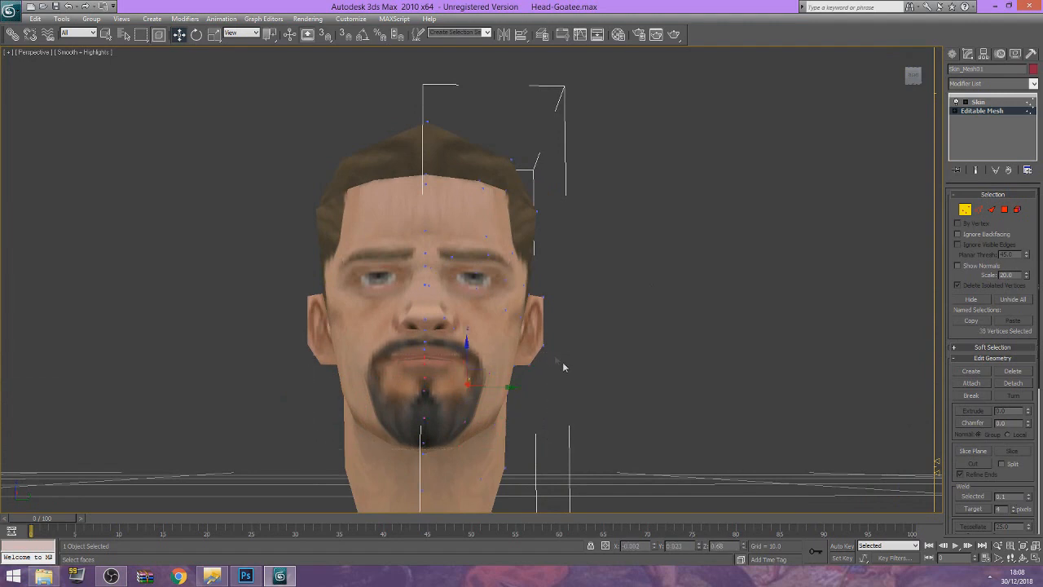
click(913, 78)
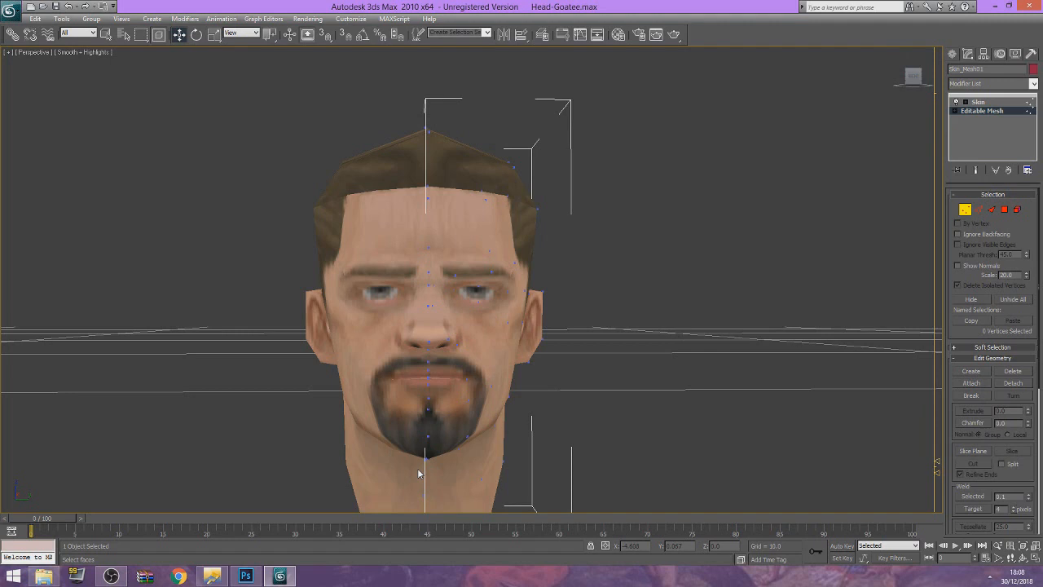
- Select the vertices at the rear lower jaw, undo the trial moves and shift them slightly inward along Y
drag(513, 389, 490, 427)
drag(535, 394, 475, 444)
key(ctrl+z)
key(ctrl+z)
drag(531, 420, 523, 417)
drag(578, 193, 521, 257)
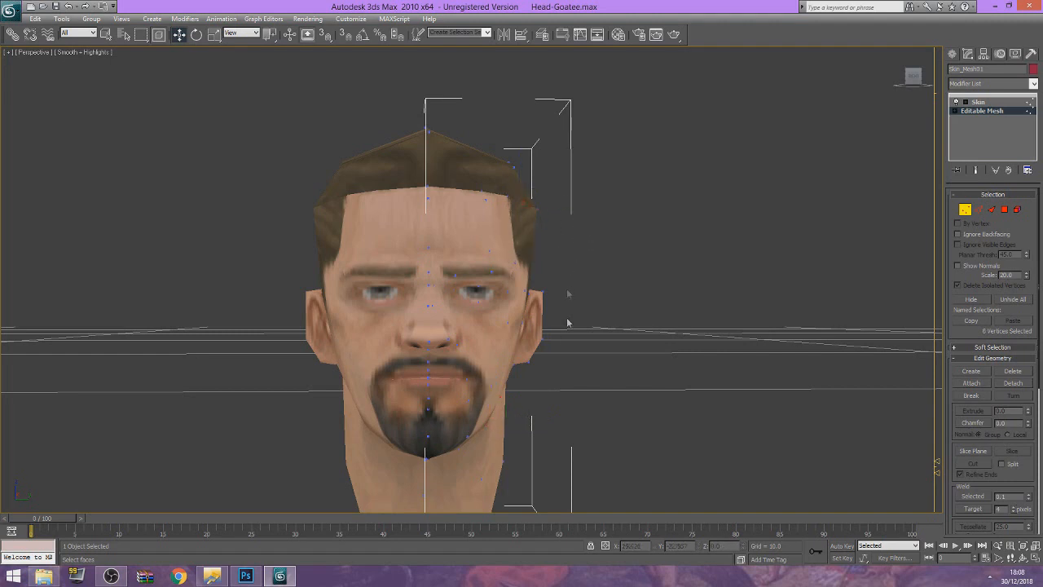
click(502, 394)
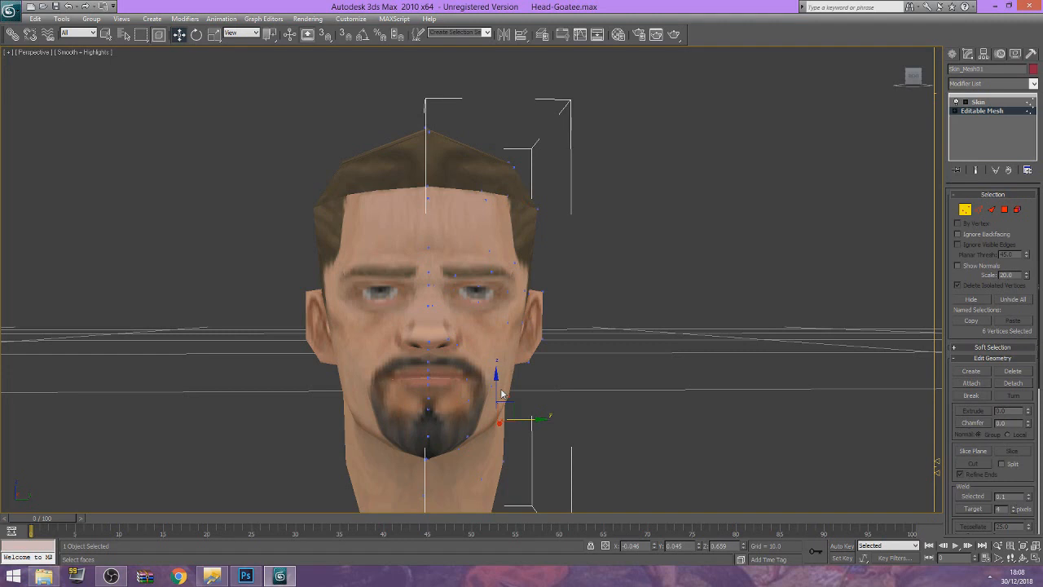
click(578, 372)
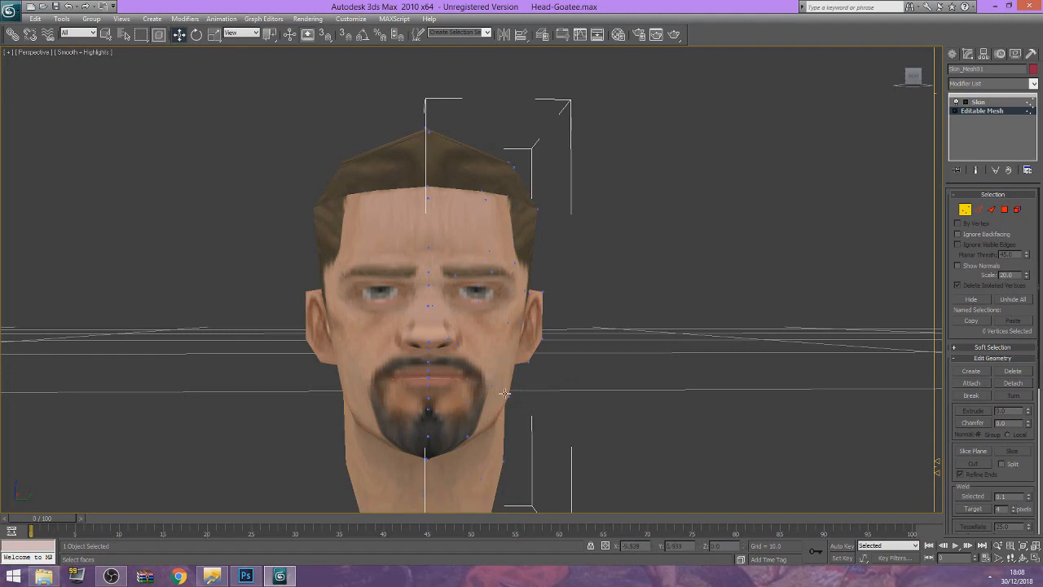
- Examine the jaw-corner vertex below the ear up close and from several angles
scroll(531, 458, up, 1)
scroll(525, 459, down, 1)
click(914, 77)
mouse_move(912, 77)
mouse_down()
mouse_move(883, 77)
mouse_move(945, 84)
mouse_move(913, 89)
mouse_move(913, 75)
mouse_up()
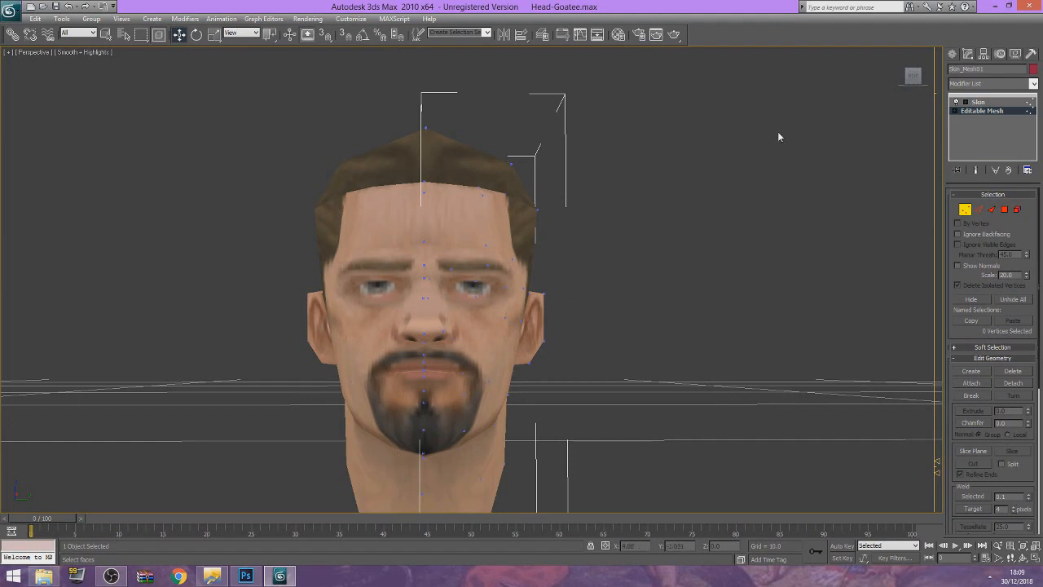
drag(914, 75, 910, 78)
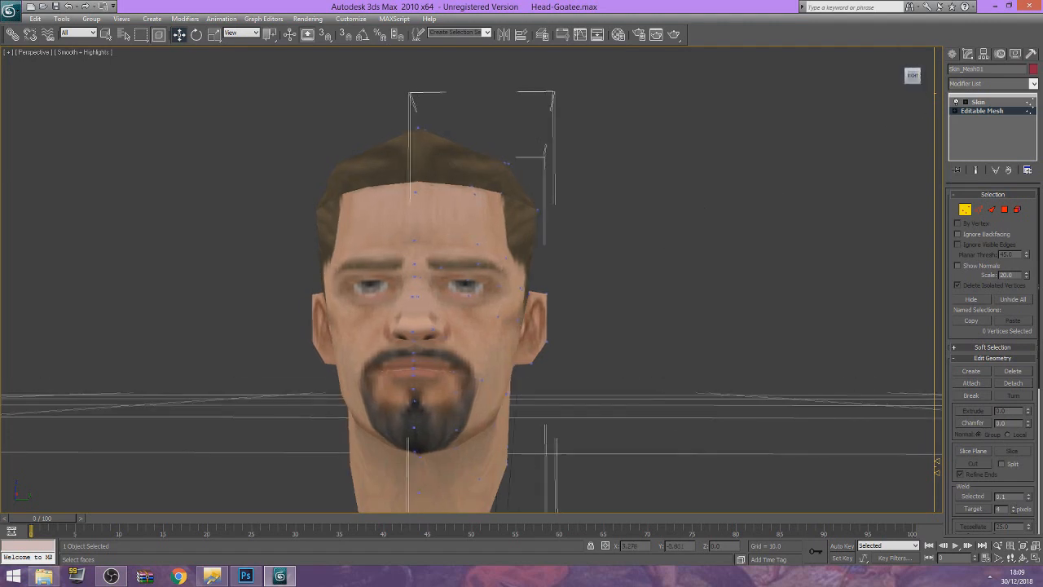
click(506, 398)
click(502, 419)
scroll(506, 449, up, 3)
click(529, 454)
drag(912, 75, 900, 75)
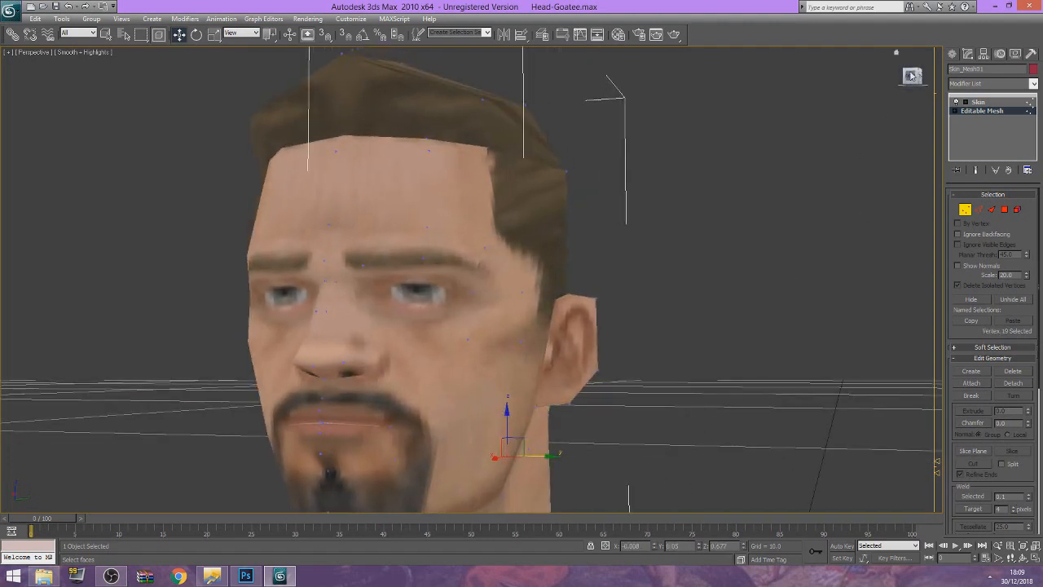
scroll(908, 76, down, 2)
click(912, 76)
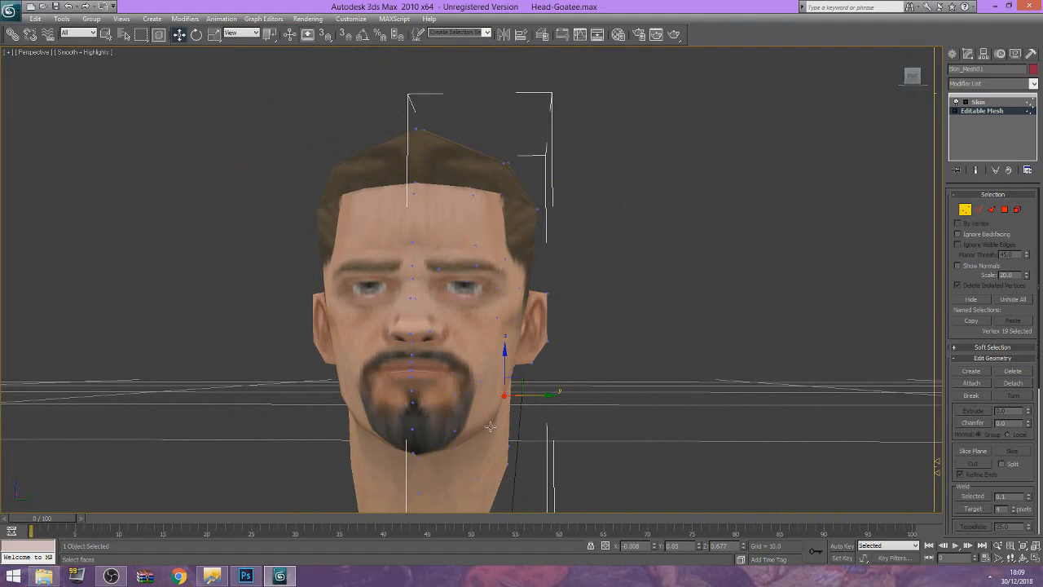
- Move the selected lower jawline vertices slightly outward along Y to about 0.036, and raise them slightly along Z
mouse_move(498, 423)
ctrl+mouse_down()
mouse_move(484, 448)
mouse_move(504, 426)
mouse_move(495, 426)
ctrl+mouse_up()
key(ctrl+z)
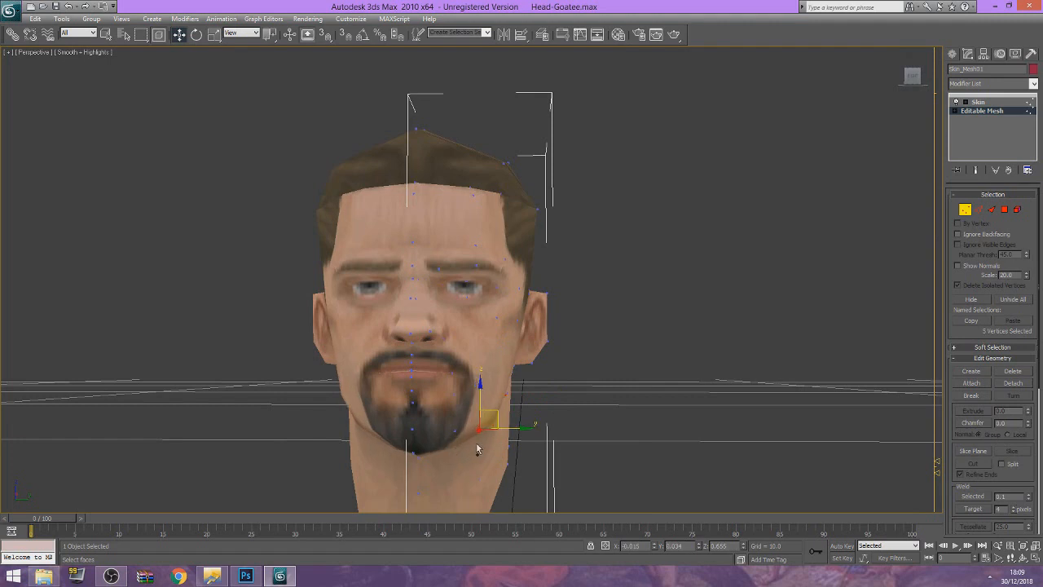
drag(519, 429, 519, 432)
drag(911, 79, 916, 76)
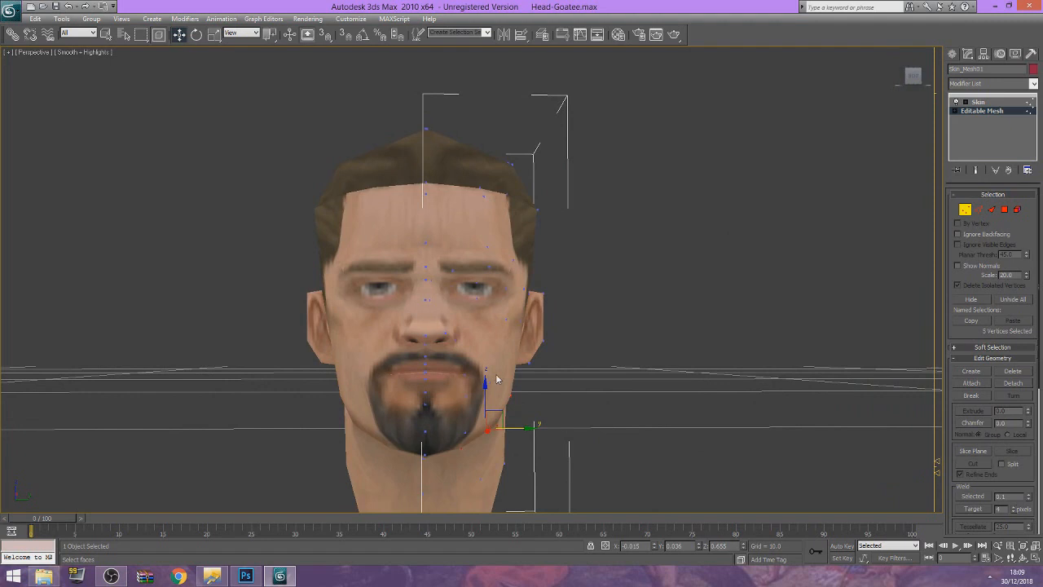
drag(485, 382, 484, 373)
click(500, 438)
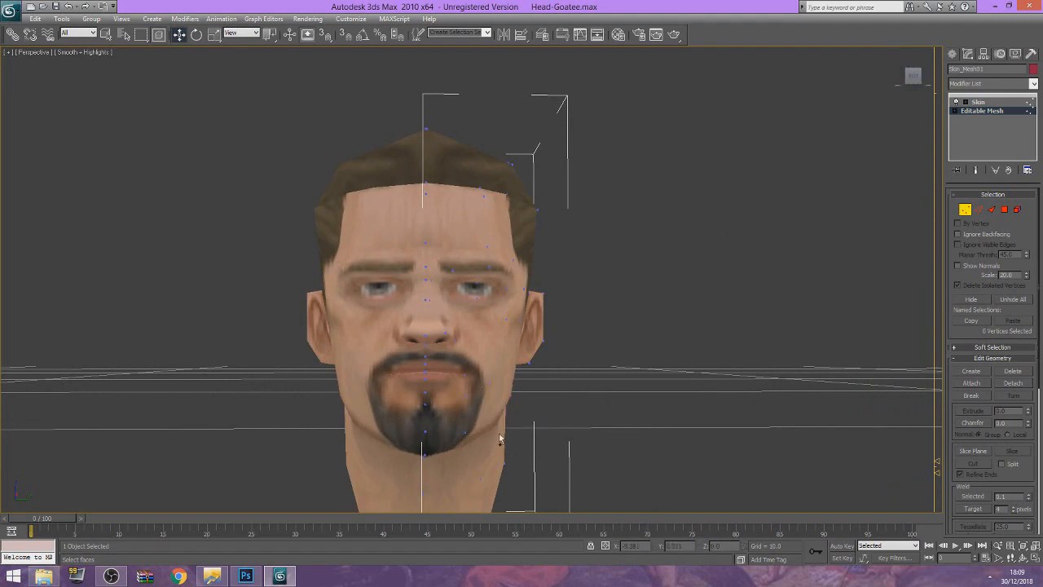
- Select three vertices along the rear jawline and raise them along Z to about 0.67
drag(495, 429, 504, 417)
drag(913, 80, 908, 74)
ctrl+click(507, 399)
drag(500, 380, 496, 370)
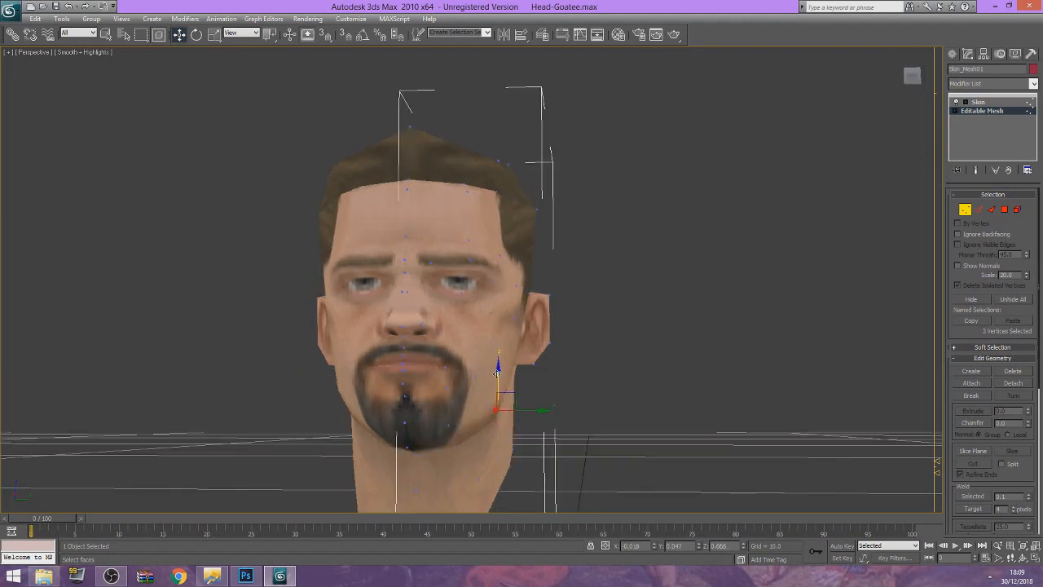
drag(907, 72, 924, 91)
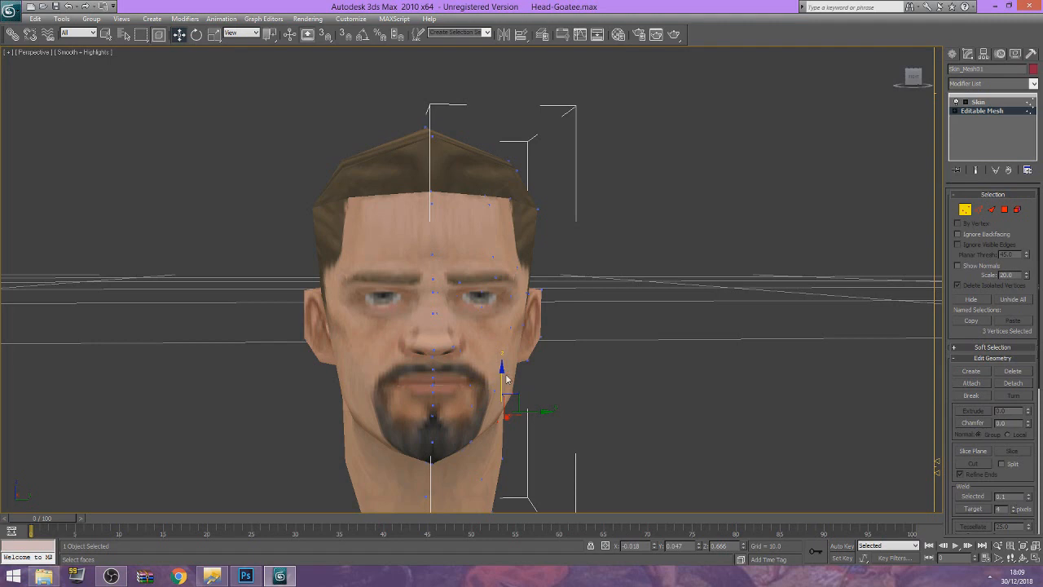
drag(502, 370, 501, 364)
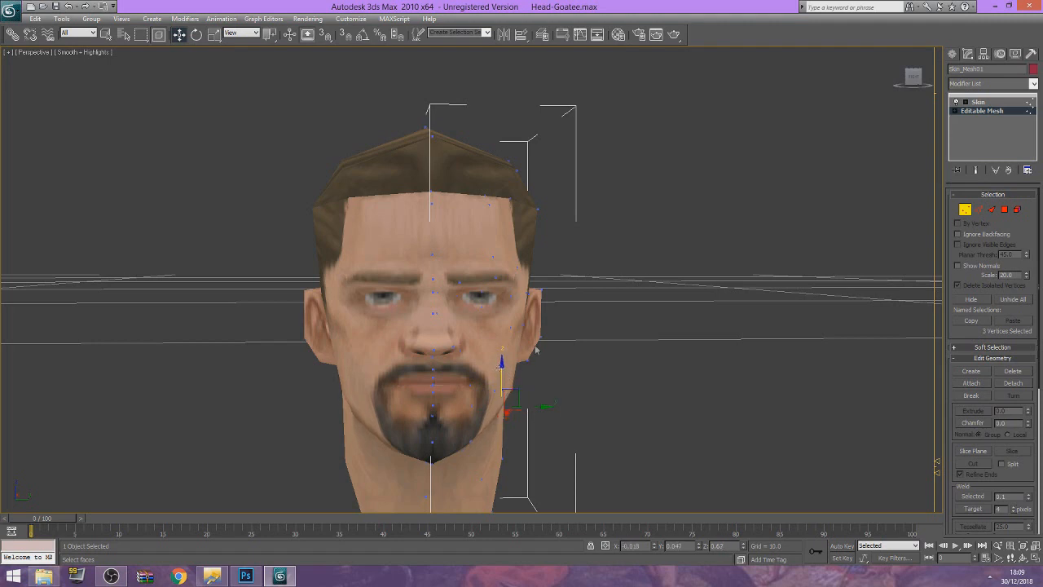
drag(912, 77, 913, 76)
click(691, 295)
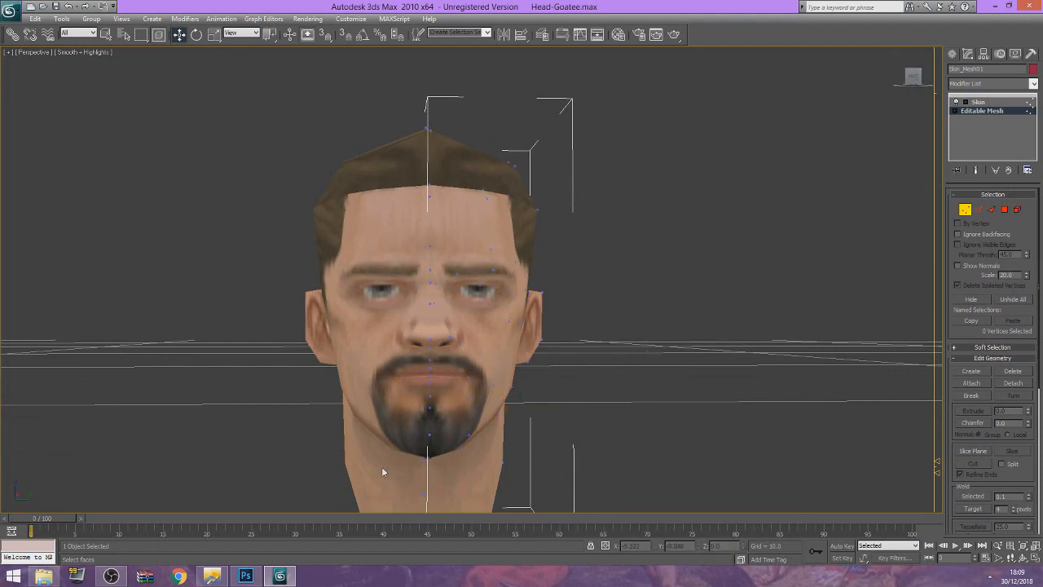
- Try pulling the chin vertices downward to lengthen the chin
mouse_move(432, 458)
mouse_down()
mouse_move(472, 447)
mouse_move(438, 433)
mouse_move(422, 462)
mouse_up()
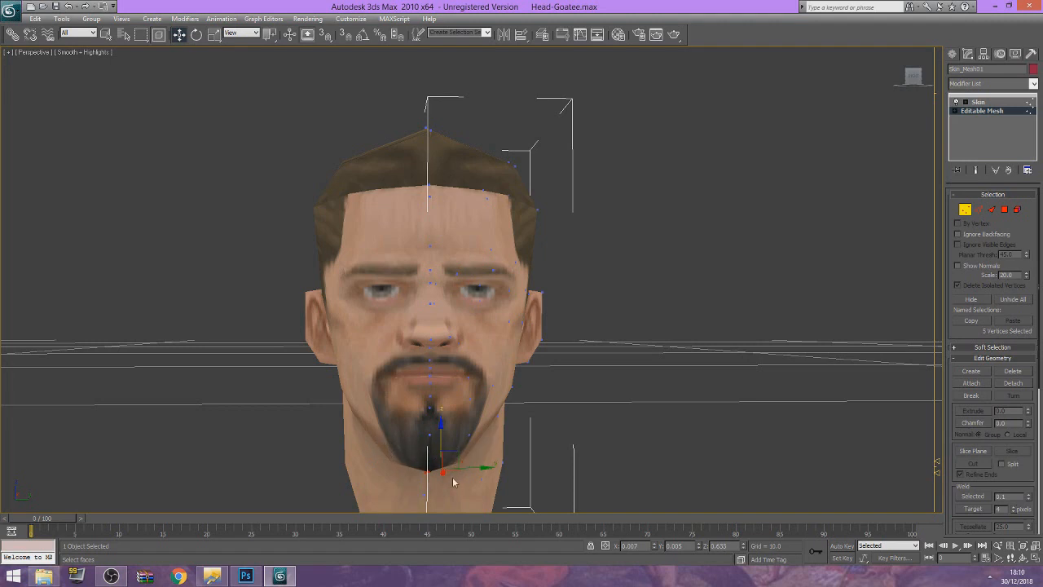
drag(453, 482, 449, 474)
click(513, 431)
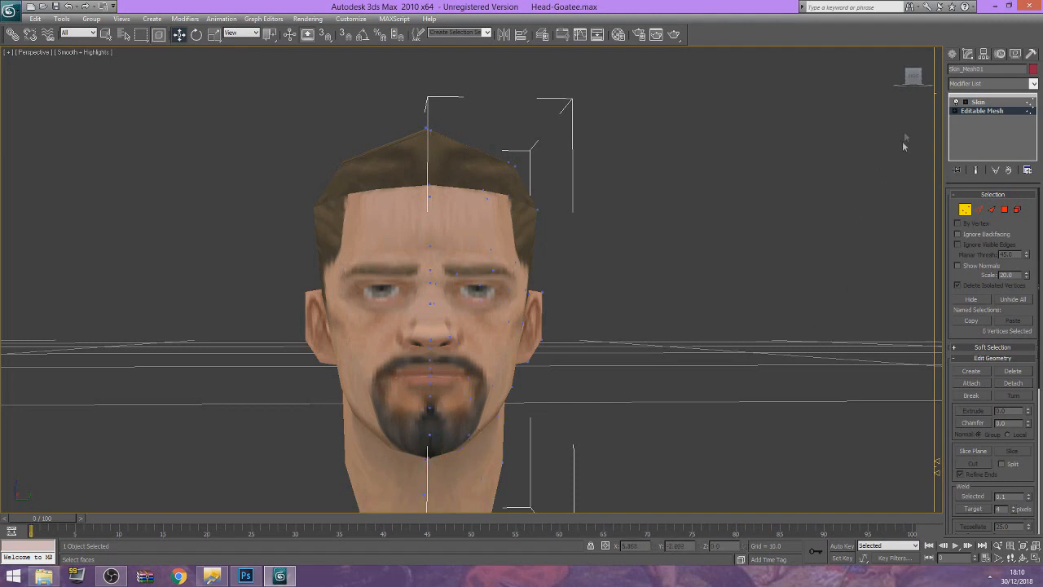
- Raise the vertices beside the chin along Z to about 0.646, and raise the chin tip vertices by about 0.003
mouse_move(913, 75)
mouse_down()
mouse_move(894, 76)
mouse_move(911, 76)
mouse_up()
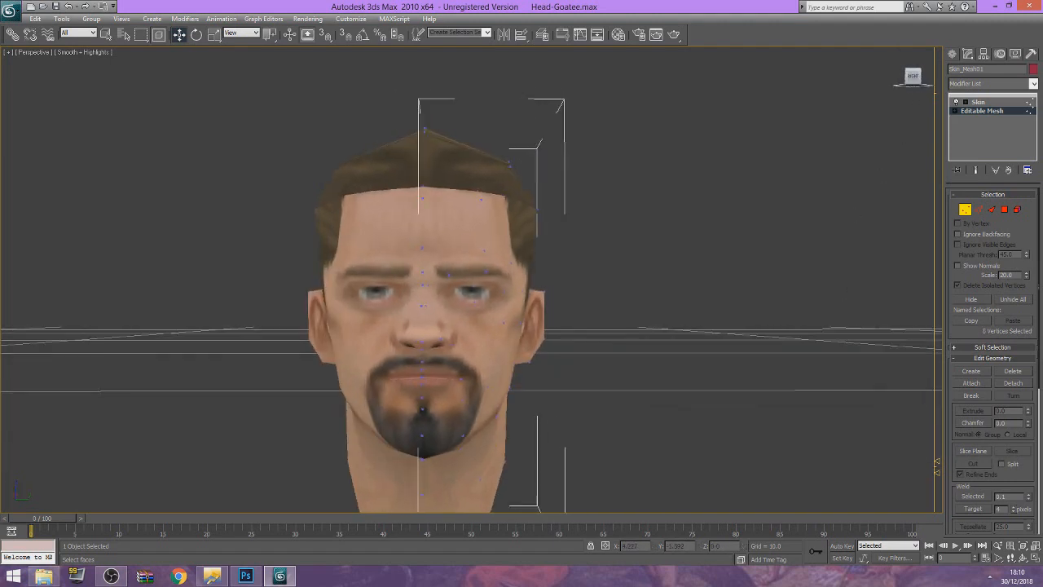
click(463, 449)
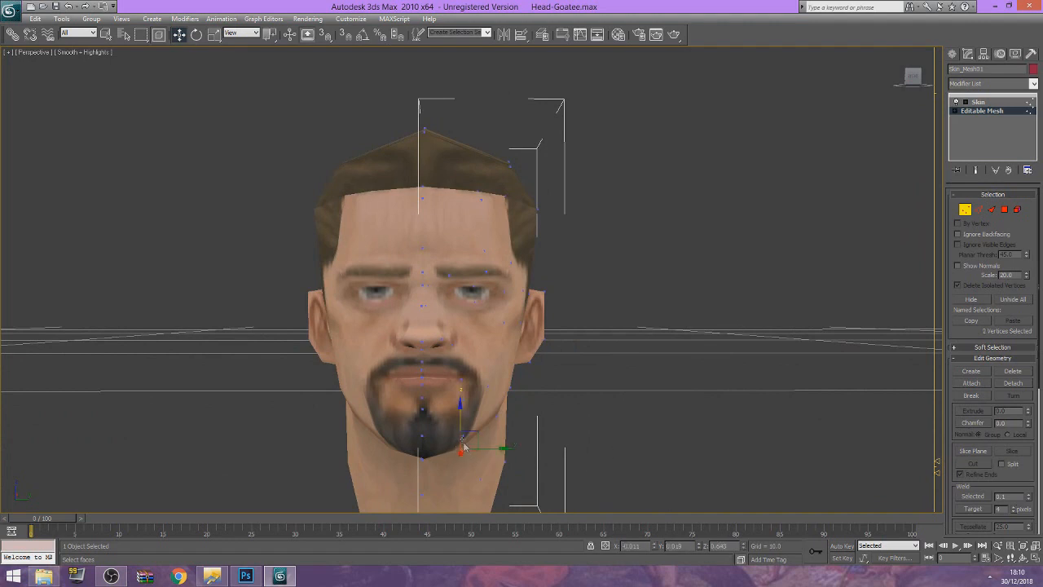
drag(459, 415, 459, 411)
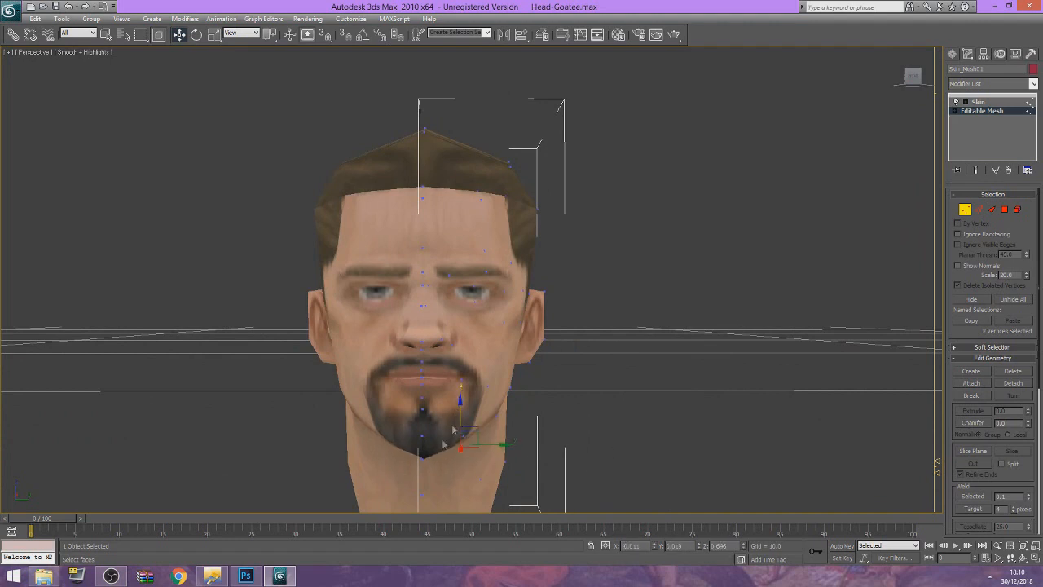
click(422, 465)
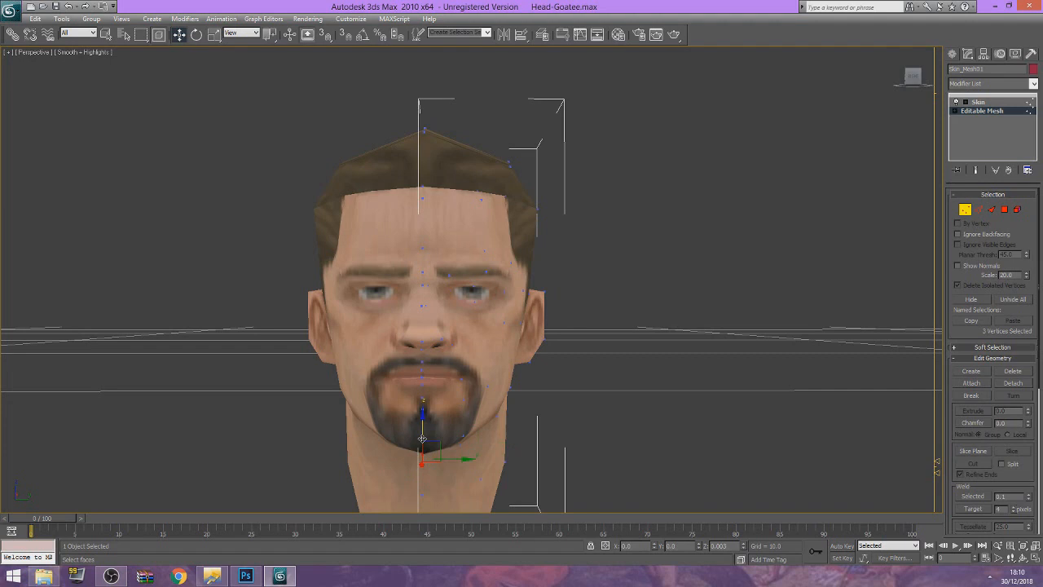
click(422, 438)
- Select the chin tip and its neighbouring jawline vertices together and lower them slightly along Z
drag(469, 430, 392, 457)
drag(465, 434, 408, 460)
drag(440, 408, 439, 414)
click(613, 334)
drag(911, 80, 880, 116)
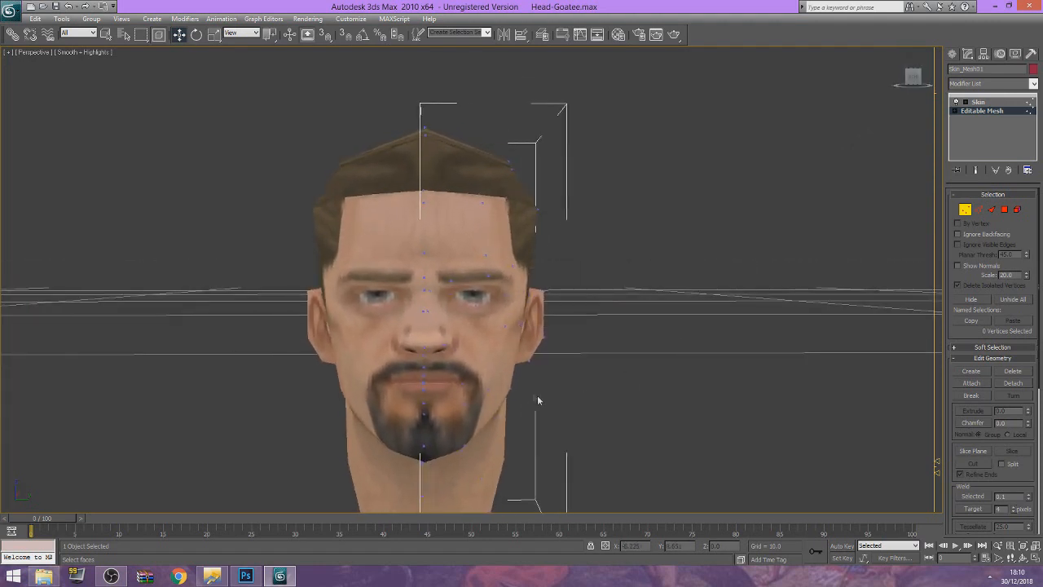
- Reposition the jaw-corner vertex below the ear to about Y 0.056 and Z 0.689
click(511, 389)
drag(546, 387, 545, 388)
drag(515, 352, 514, 343)
mouse_move(544, 379)
mouse_down()
mouse_move(524, 383)
mouse_move(540, 384)
mouse_up()
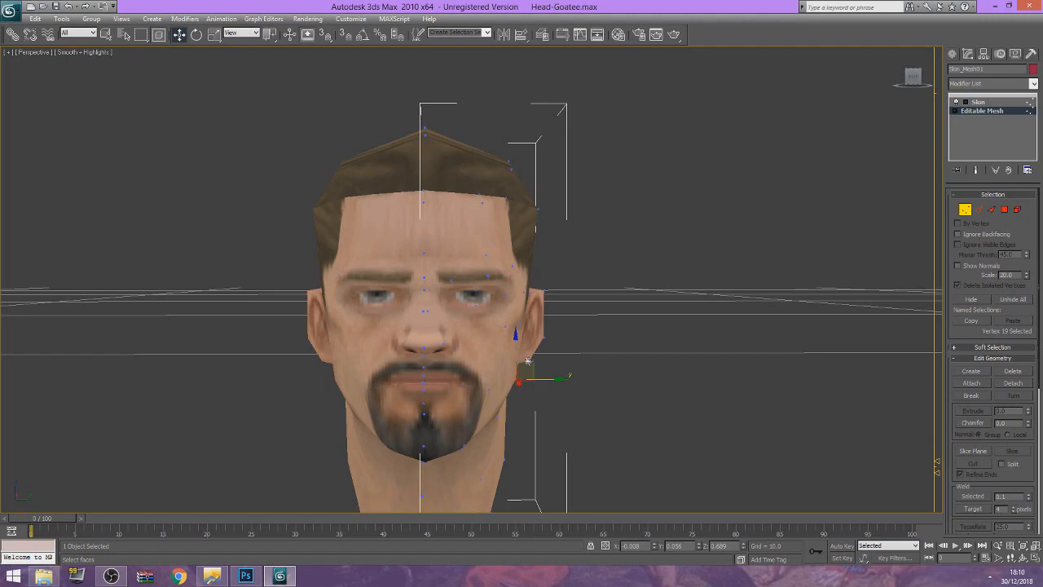
- Try raising the jaw-corner vertex below the ear to about Z 0.695, and undo its recent moves
drag(514, 343, 512, 337)
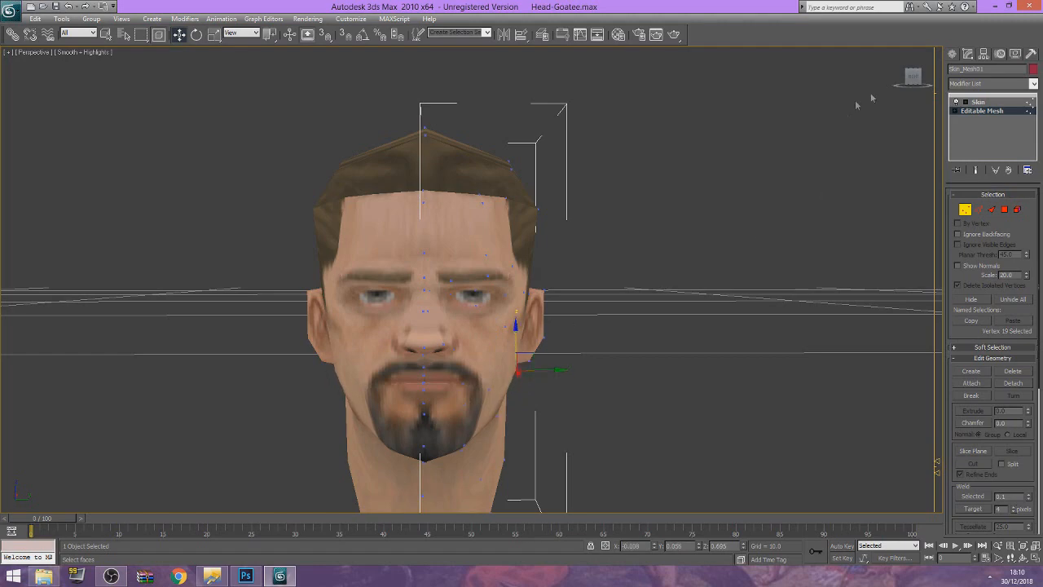
mouse_move(908, 80)
mouse_down()
mouse_move(855, 71)
mouse_move(847, 93)
mouse_move(909, 62)
mouse_move(907, 77)
mouse_up()
key(ctrl+z)
key(ctrl+z)
key(ctrl+z)
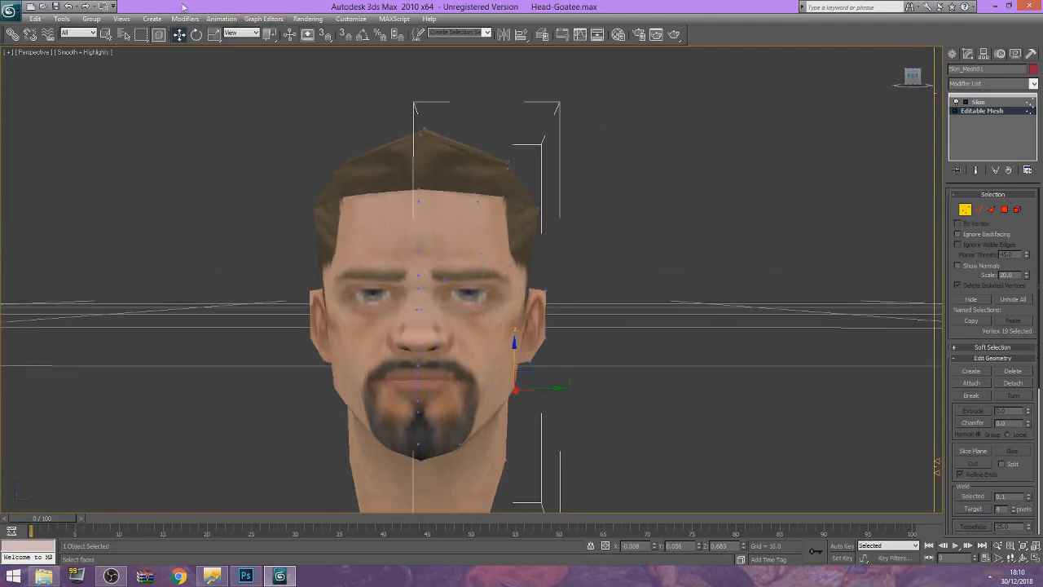
click(84, 7)
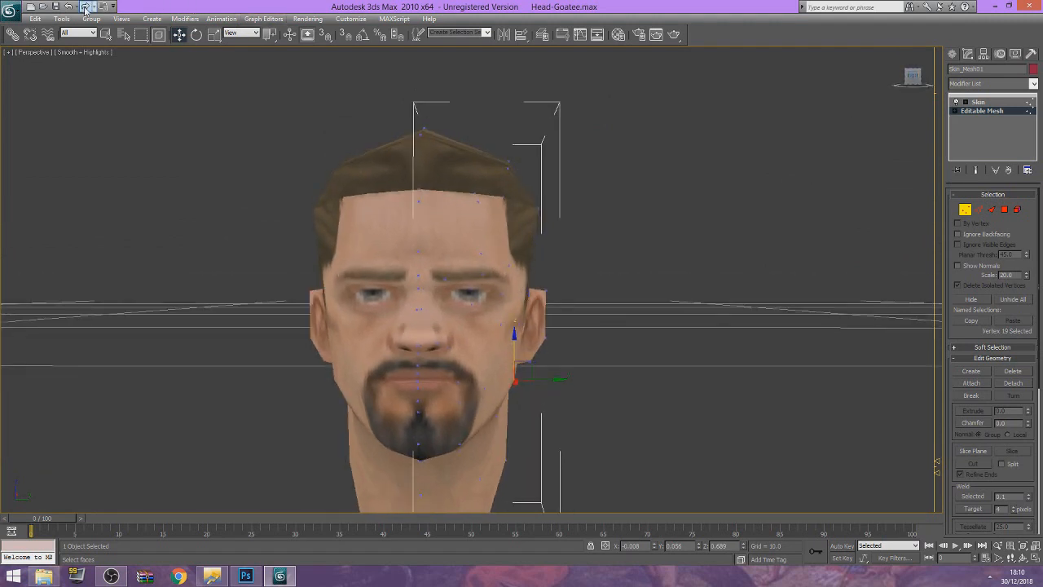
key(ctrl+z)
drag(911, 78, 916, 81)
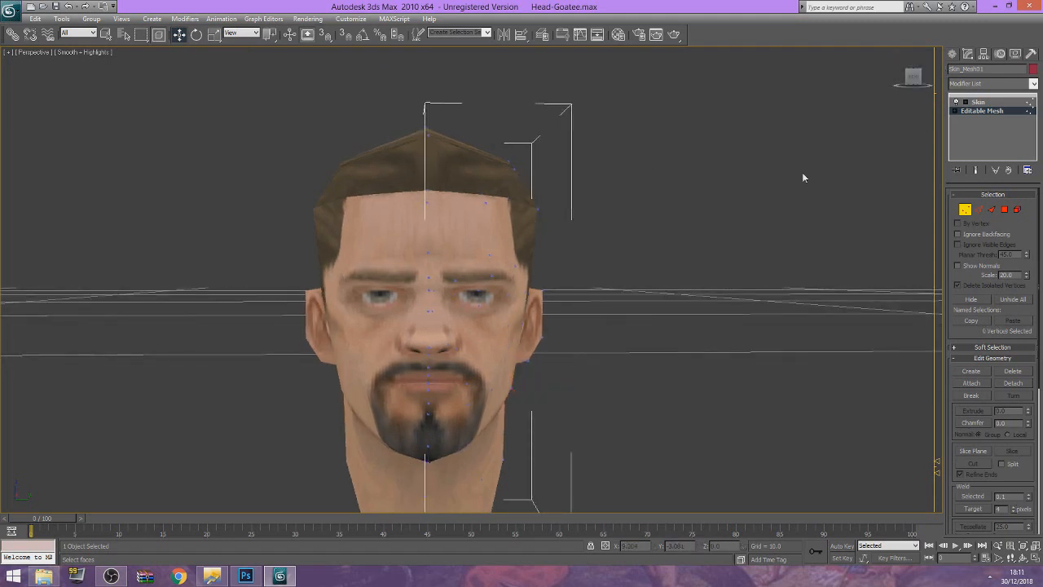
- Leave vertex editing for the Skin modifier level, deselect the head mesh and inspect the face from the front and in side profile
click(976, 103)
click(798, 218)
drag(912, 78, 910, 81)
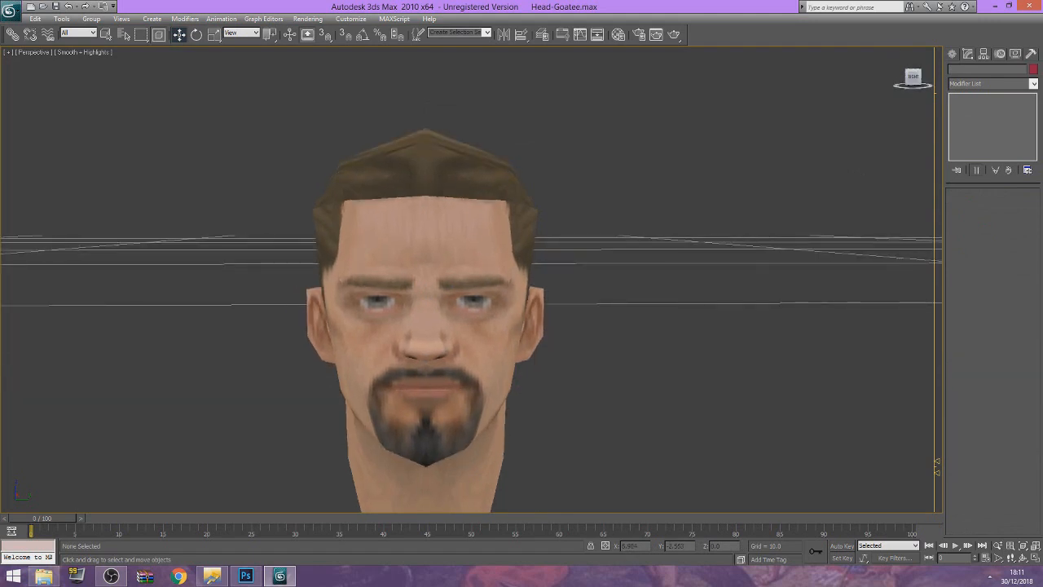
click(445, 404)
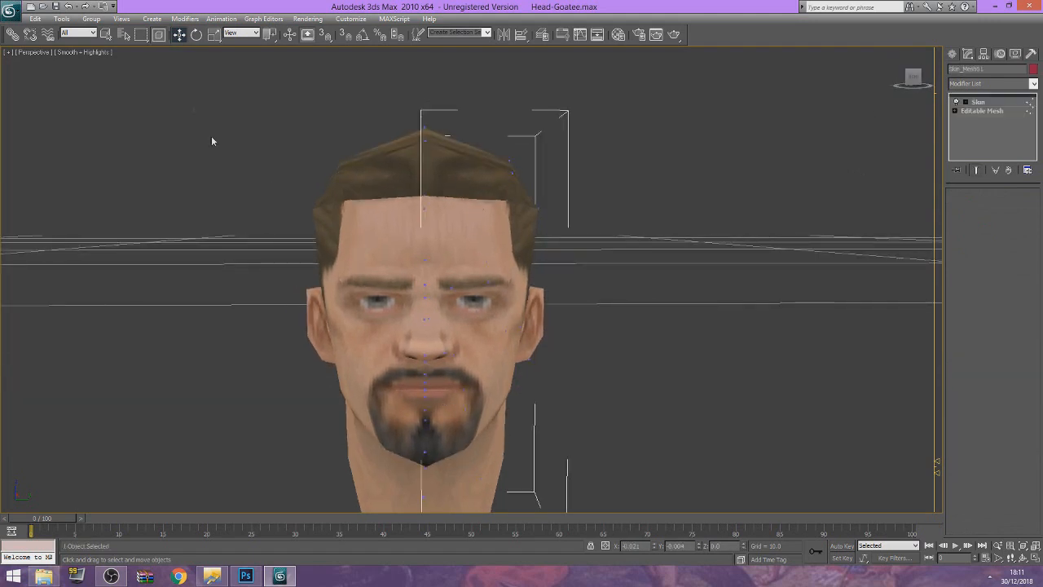
click(86, 7)
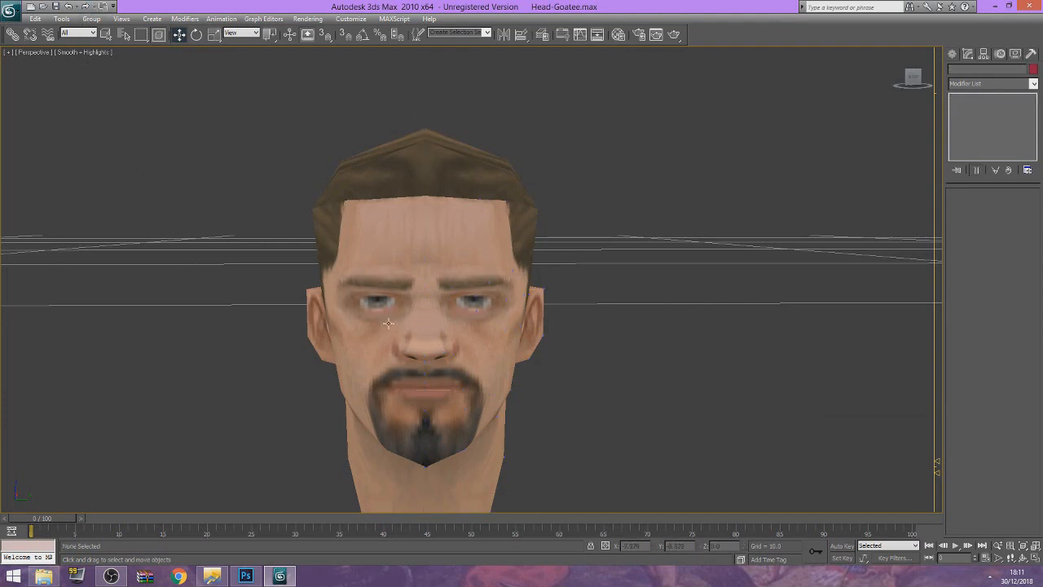
drag(914, 81, 947, 81)
alt+middle_drag(513, 394, 514, 376)
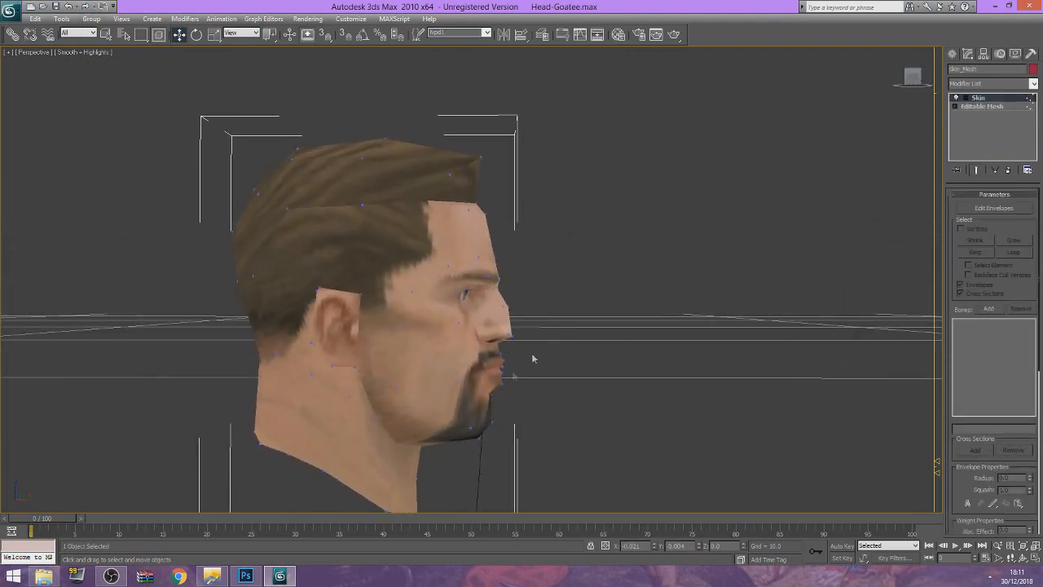